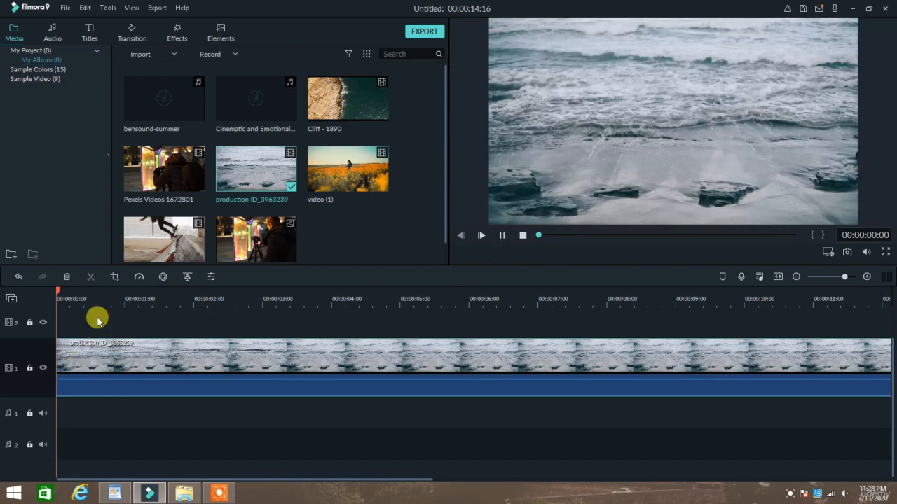
Play the first two seconds of the ocean clip and return the playhead to the start of the timeline
key("space")
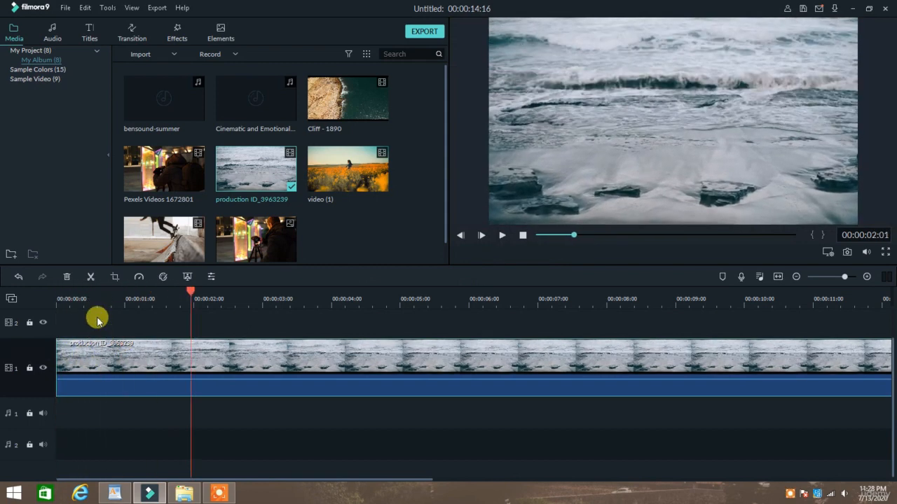
left_click_drag(192, 294, 60, 308)
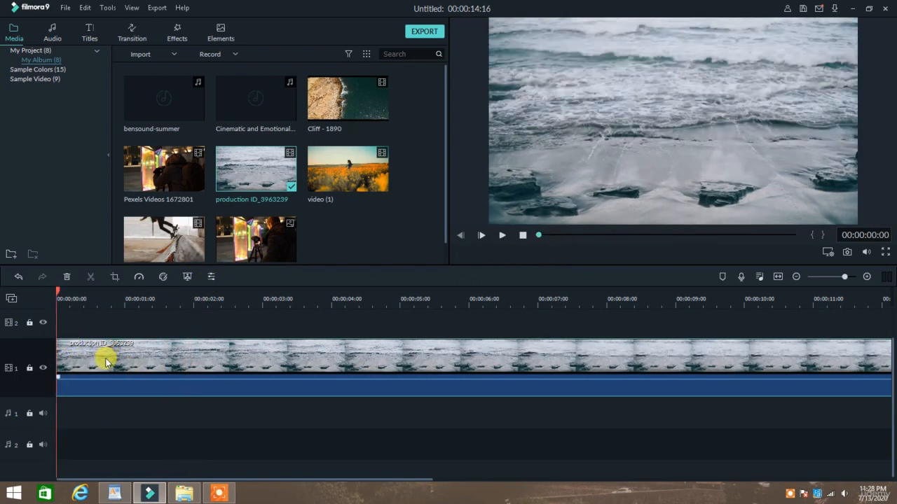
Look through the title template categories, including openers, lower thirds, subtitles and end credits, finishing on Titles
left_click(91, 34)
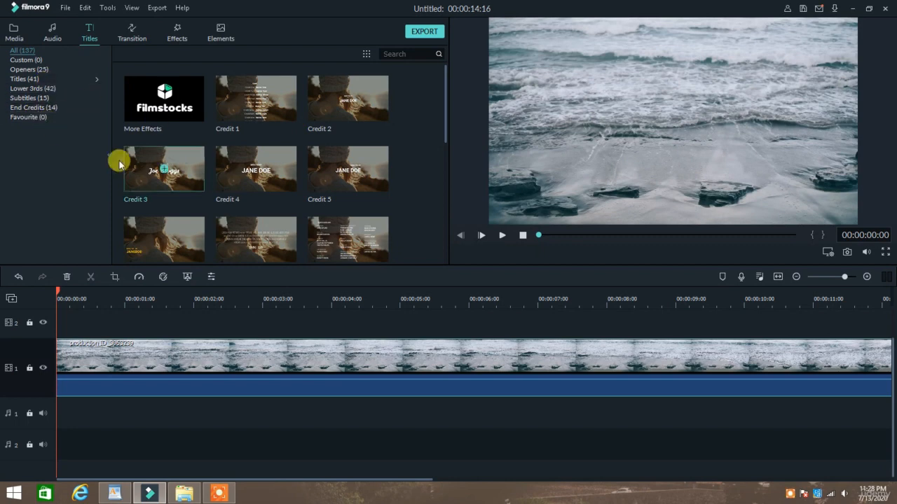
left_click(36, 68)
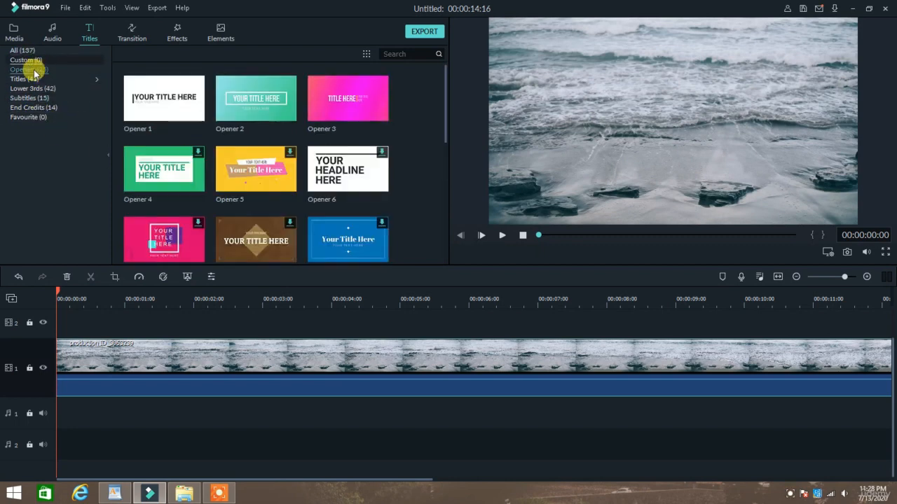
left_click(32, 88)
left_click(31, 99)
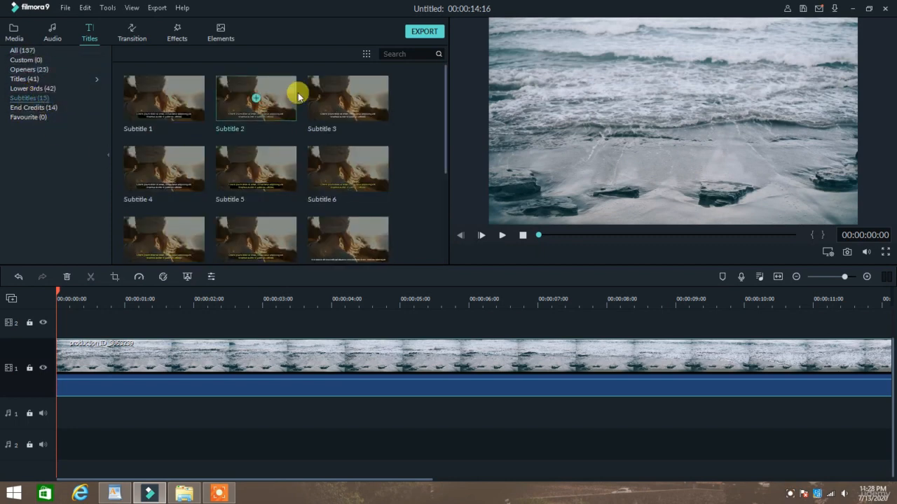
left_click(34, 107)
left_click(28, 120)
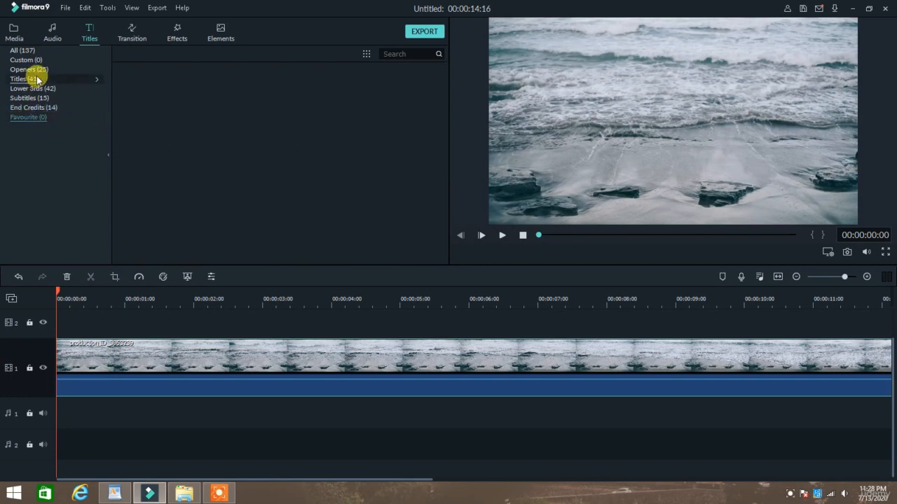
left_click(38, 70)
left_click(37, 61)
left_click(33, 78)
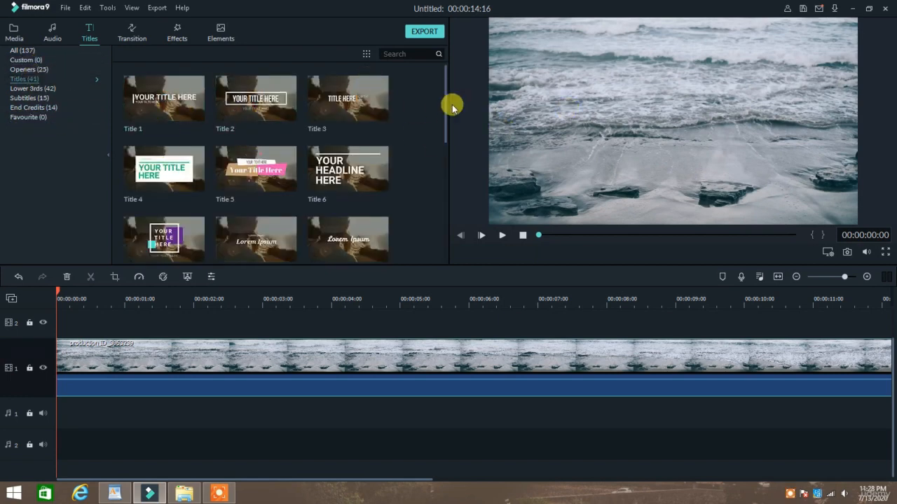
Add the Title 1 template above the start of the ocean clip and replace its main text with "Sea"
left_click(164, 102)
left_click(165, 102)
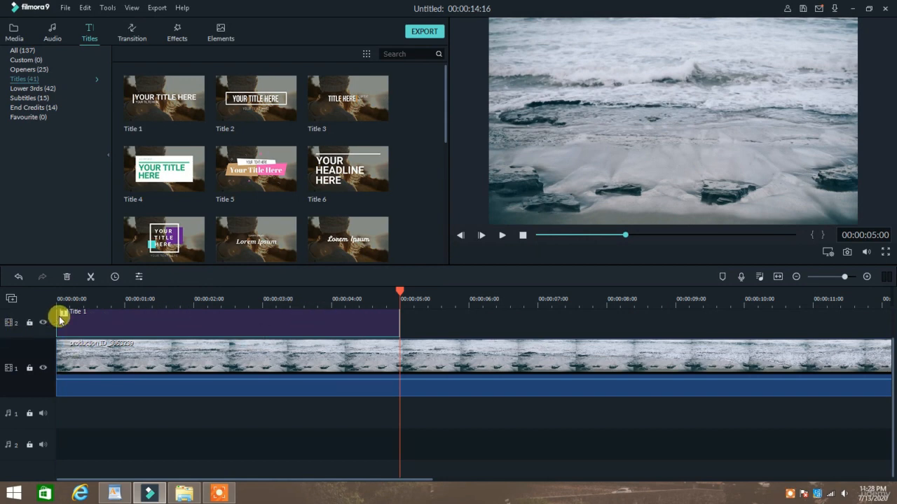
double_click(134, 325)
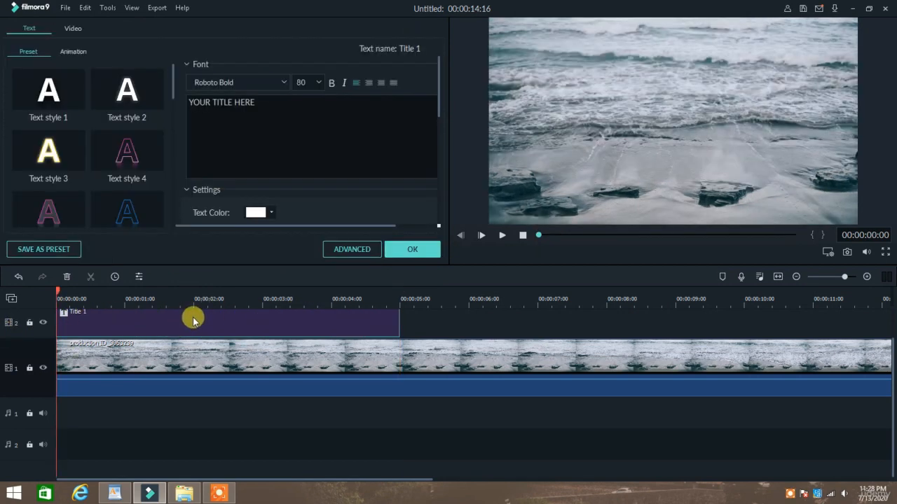
left_click_drag(290, 112, 175, 98)
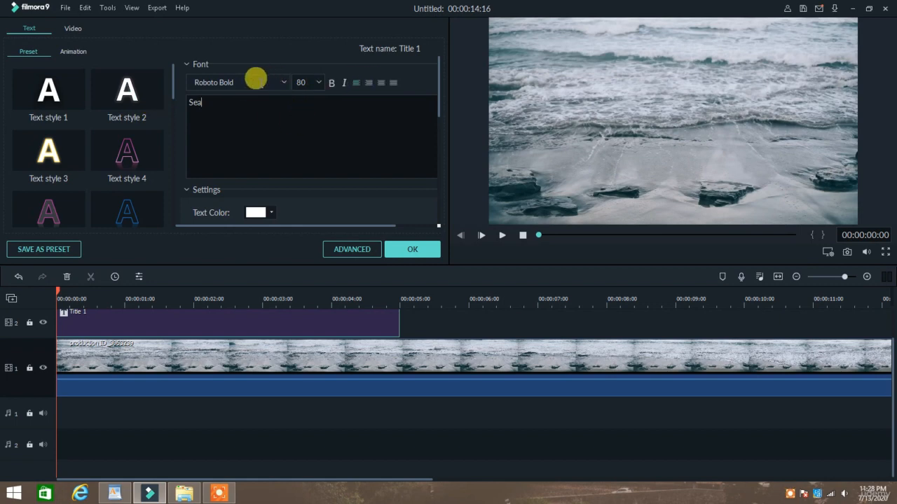
Look through the available fonts and font sizes for the "Sea" title text
left_click(273, 79)
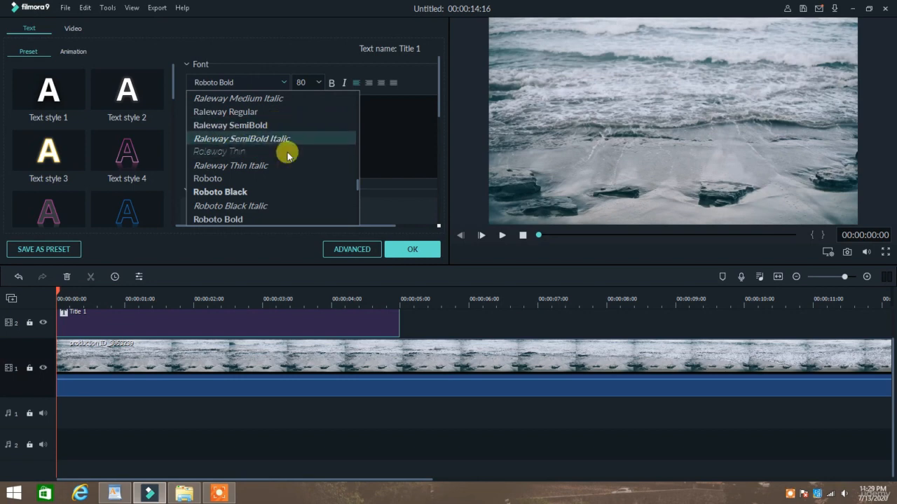
scroll(222, 176, "down", 3)
scroll(220, 173, "up", 4)
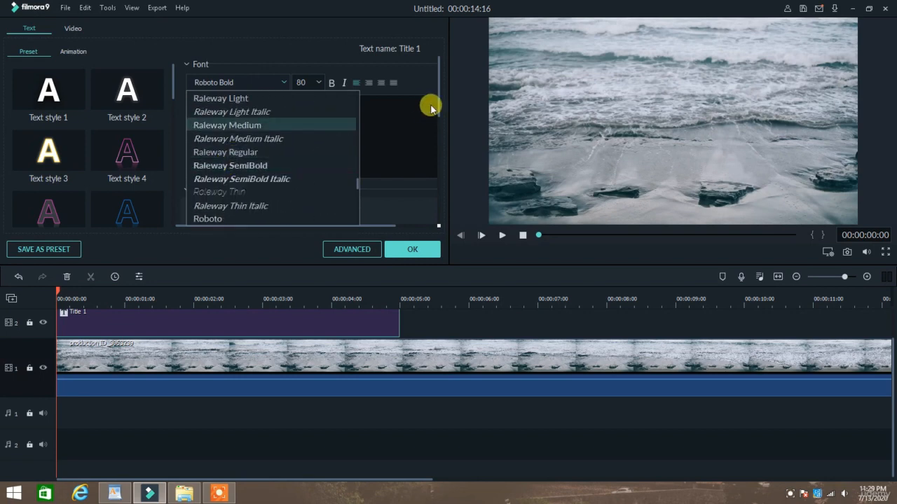
left_click(407, 112)
left_click(319, 82)
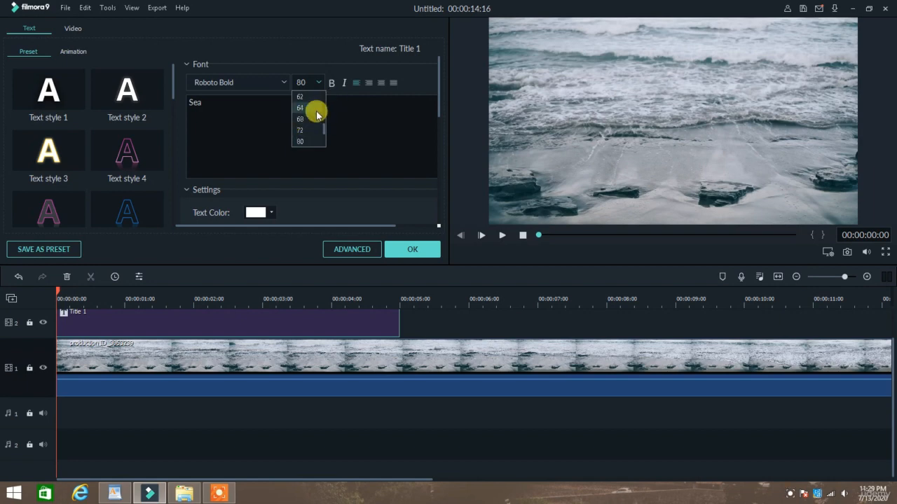
Make the "Sea" text bold and right-align it
left_click(357, 86)
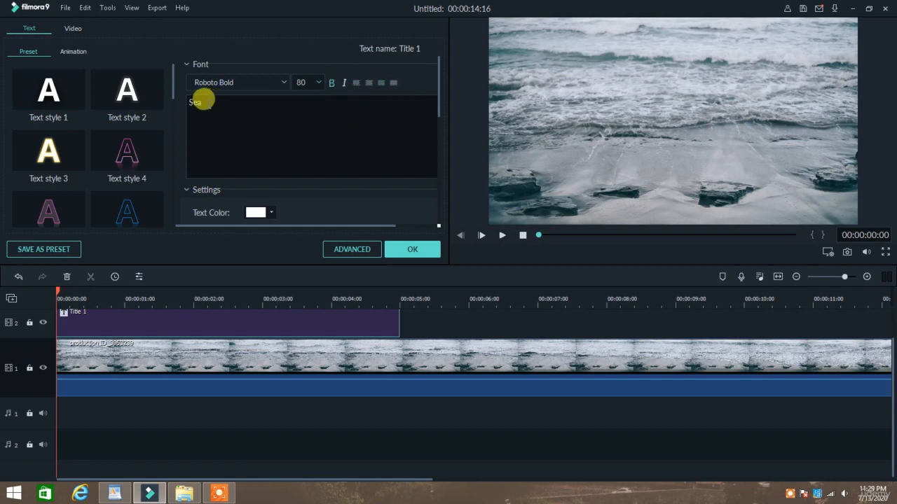
left_click_drag(203, 101, 169, 100)
left_click(387, 85)
left_click(381, 85)
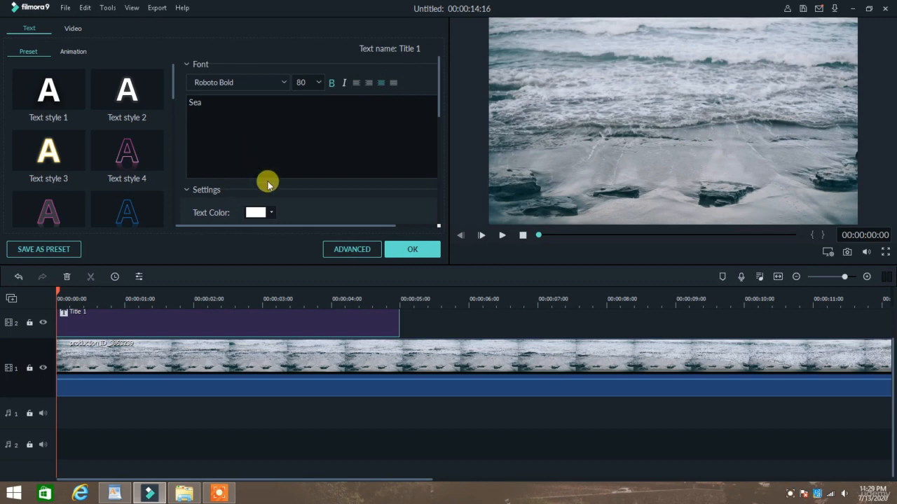
Try pink as the "Sea" text color, and replace it with light blue
left_click(272, 214)
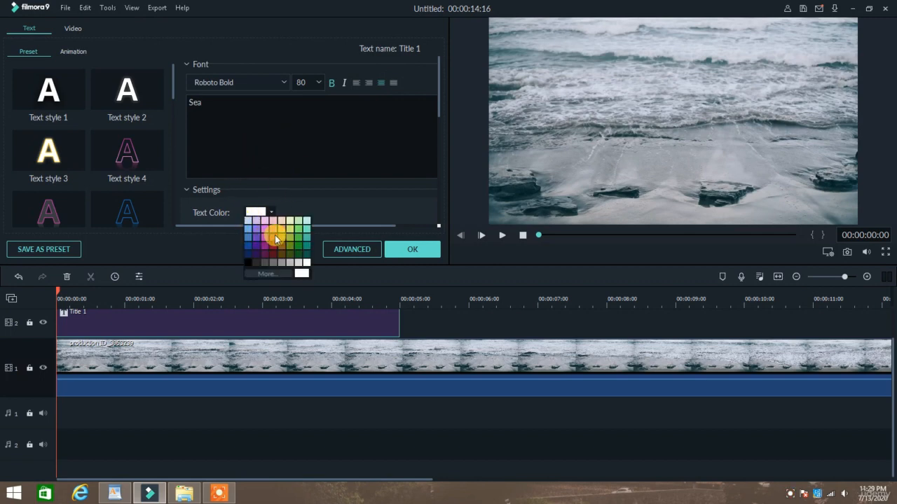
left_click(271, 236)
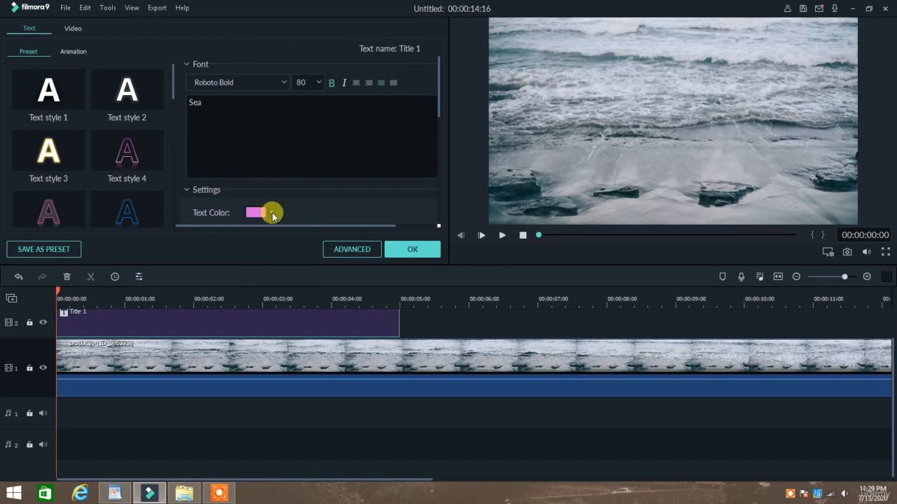
left_click(272, 214)
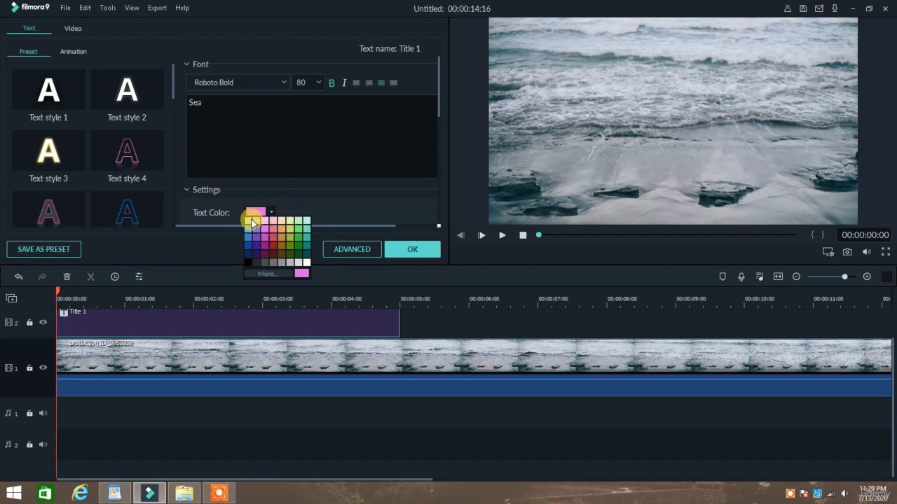
left_click(251, 222)
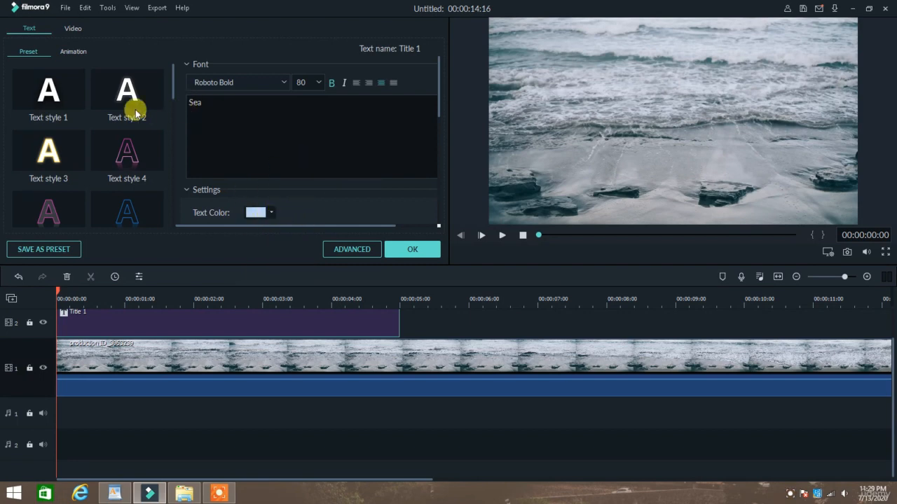
Look over the text style presets, confirm the title edits, and play the timeline past the end of the title clip
scroll(103, 140, "down", 8)
scroll(102, 141, "up", 8)
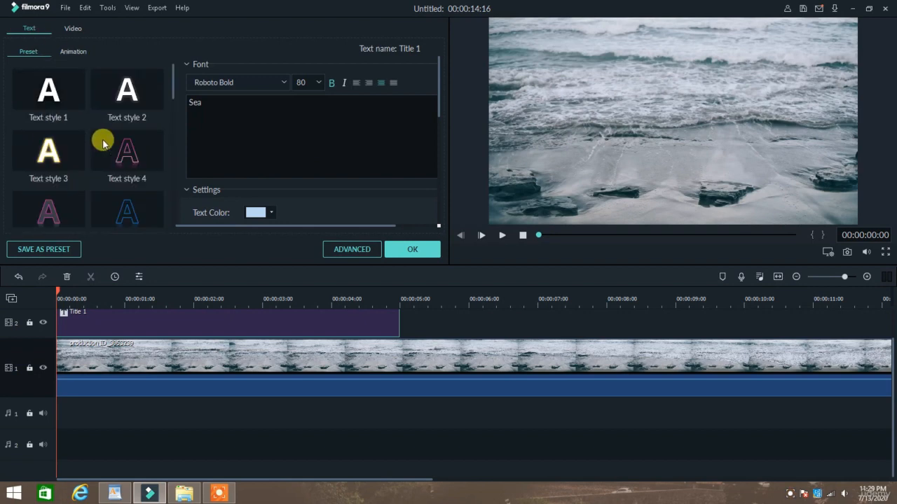
scroll(250, 156, "down", 3)
scroll(294, 105, "up", 3)
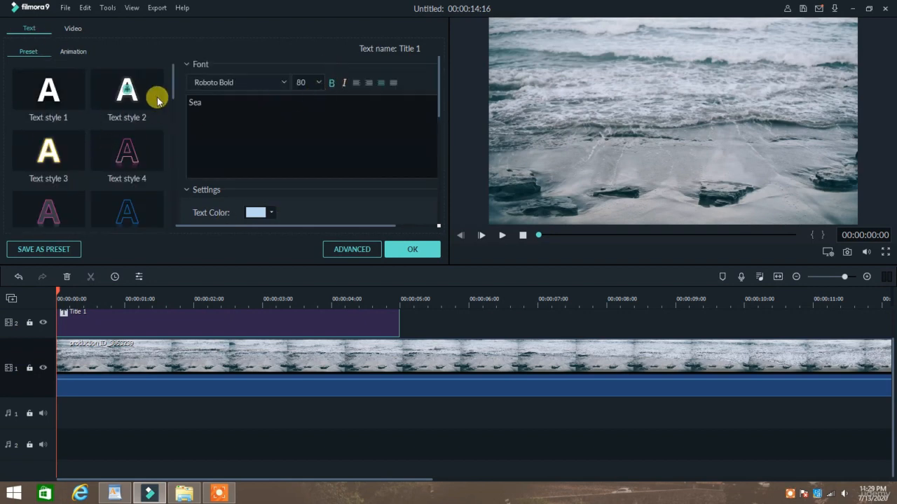
left_click(412, 250)
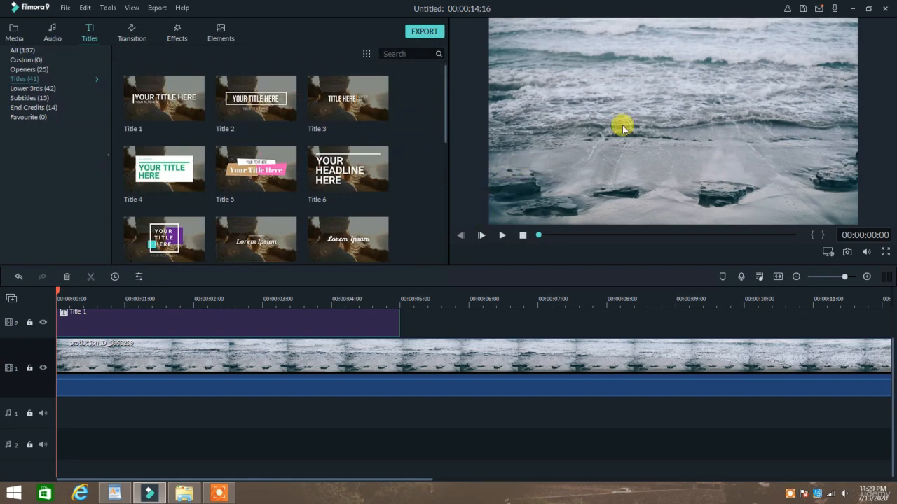
key("space")
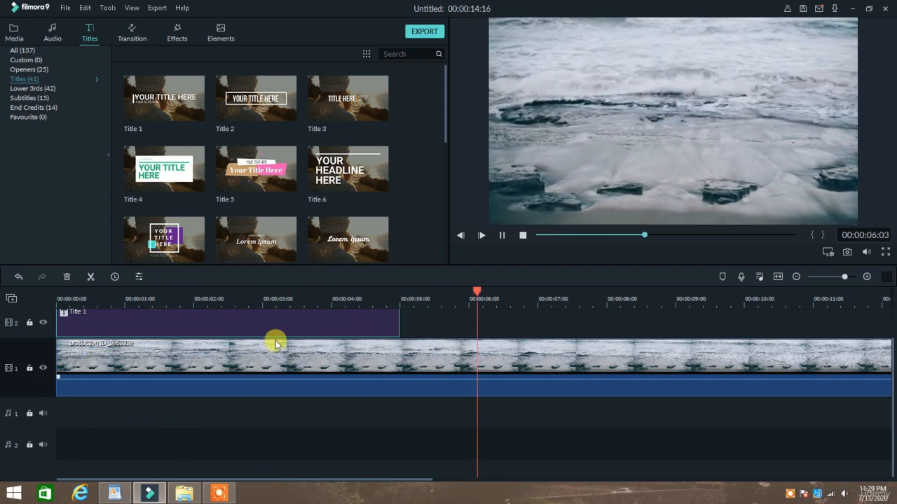
key("space")
Apply the Text style 2 preset to the "Sea" title, confirm it, and pause the preview while the title is on screen
double_click(193, 323)
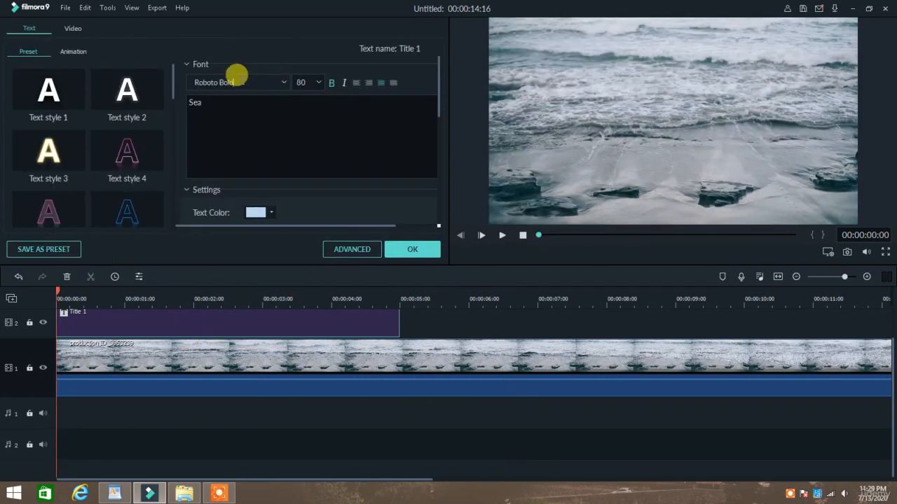
left_click(73, 28)
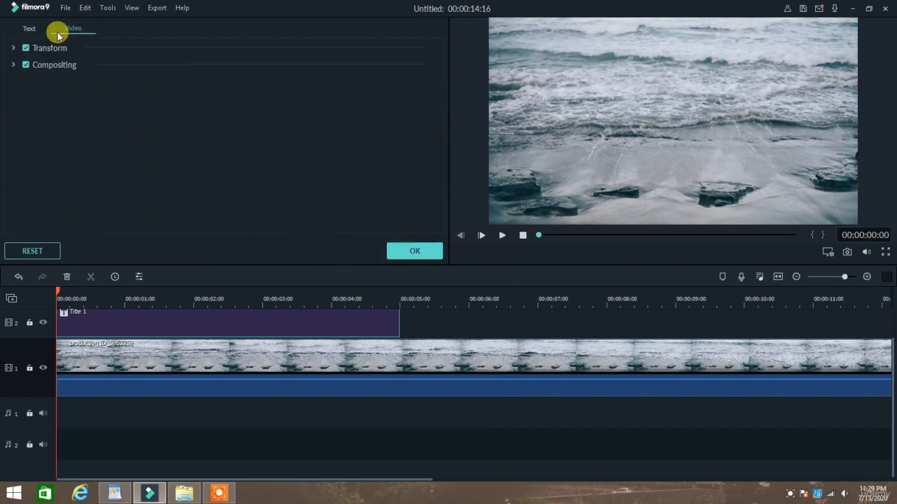
left_click(30, 28)
scroll(105, 122, "down", 3)
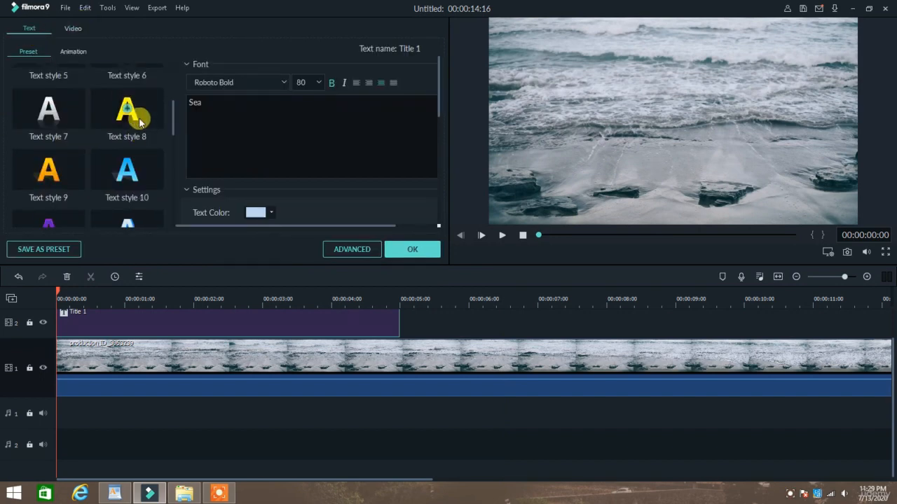
scroll(130, 126, "up", 3)
left_click(142, 103)
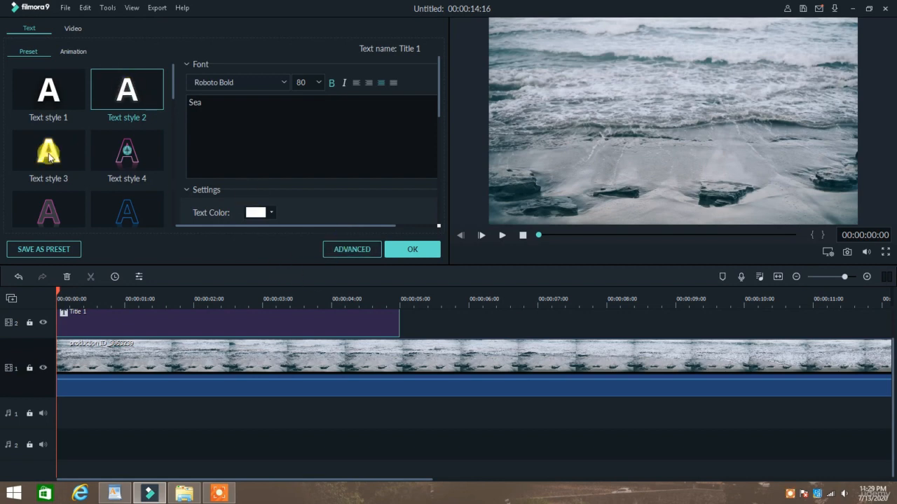
left_click(394, 250)
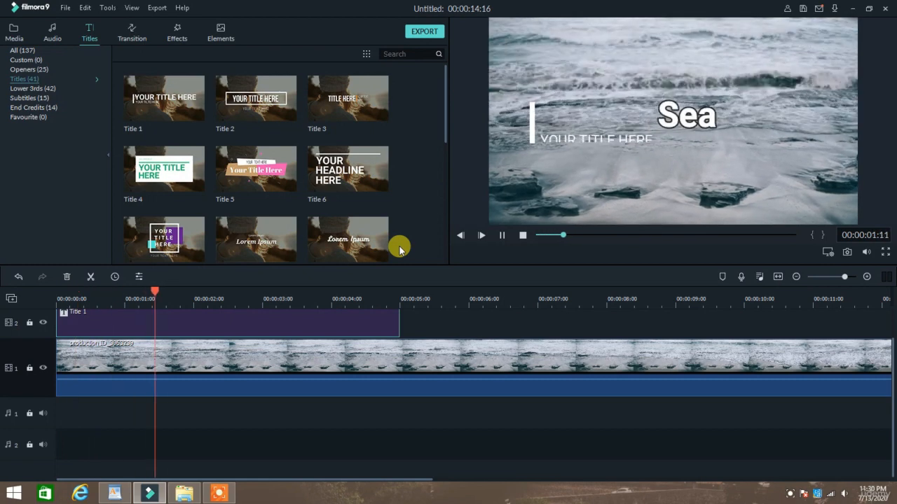
key("space")
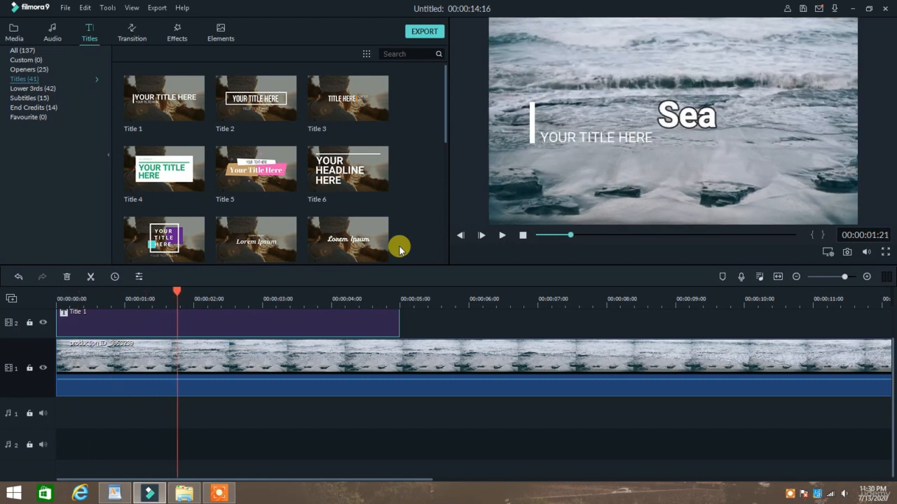
Try several text animations on the "Sea" title, including Right Roll, and apply the Drop1 animation
double_click(238, 327)
left_click(73, 51)
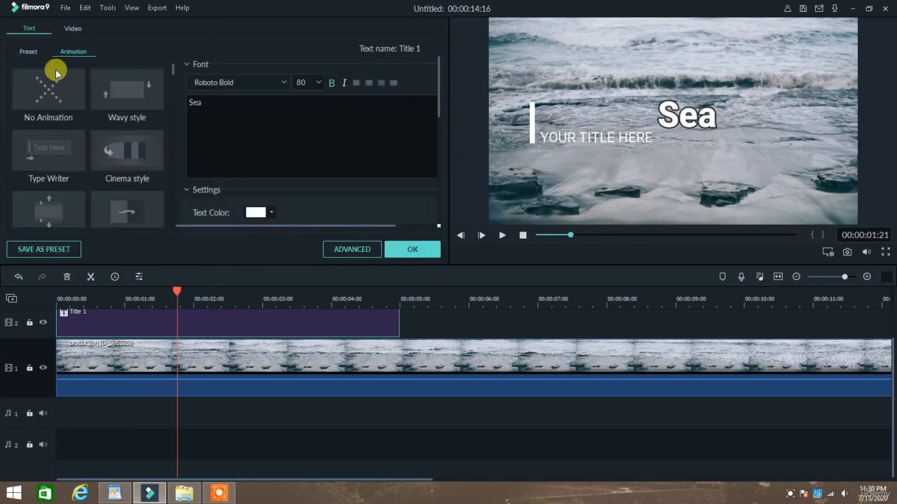
left_click(120, 210)
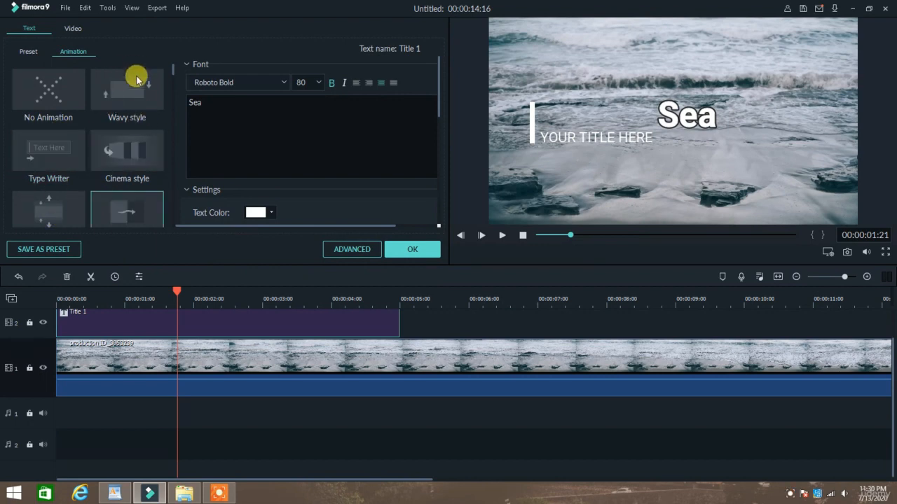
left_click(117, 143)
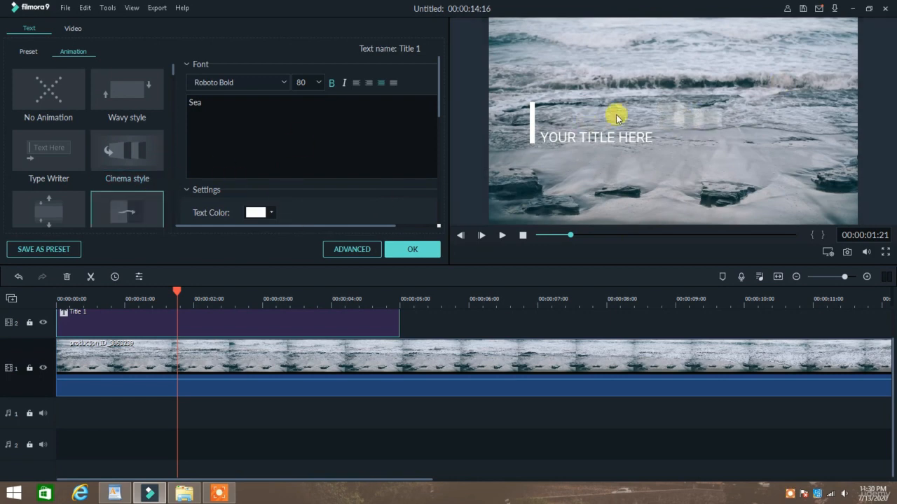
scroll(41, 168, "down", 5)
scroll(40, 168, "down", 3)
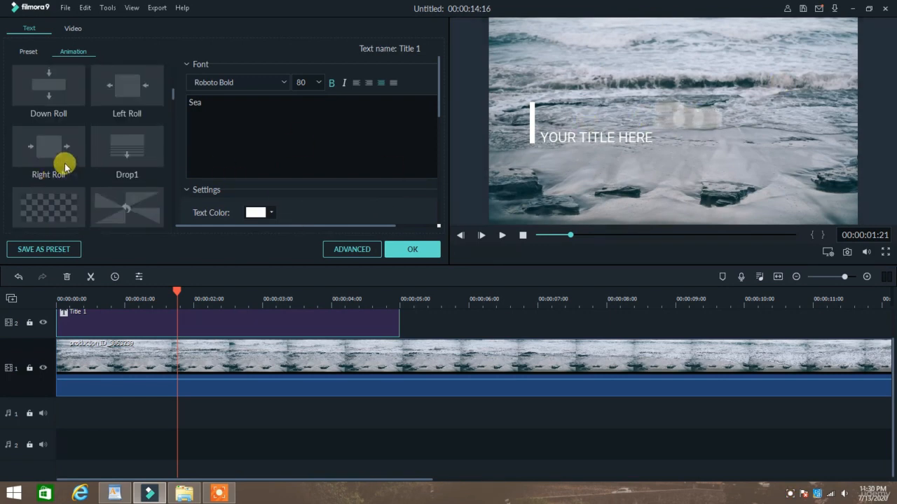
left_click(64, 161)
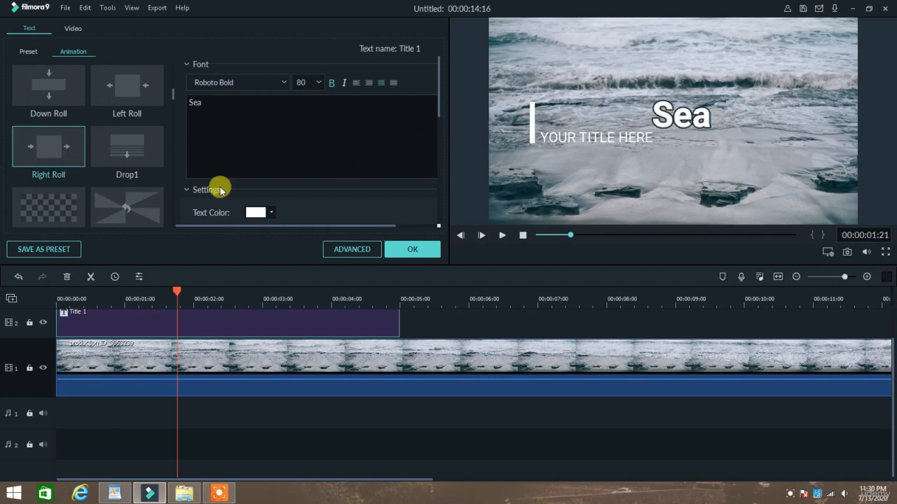
left_click(158, 160)
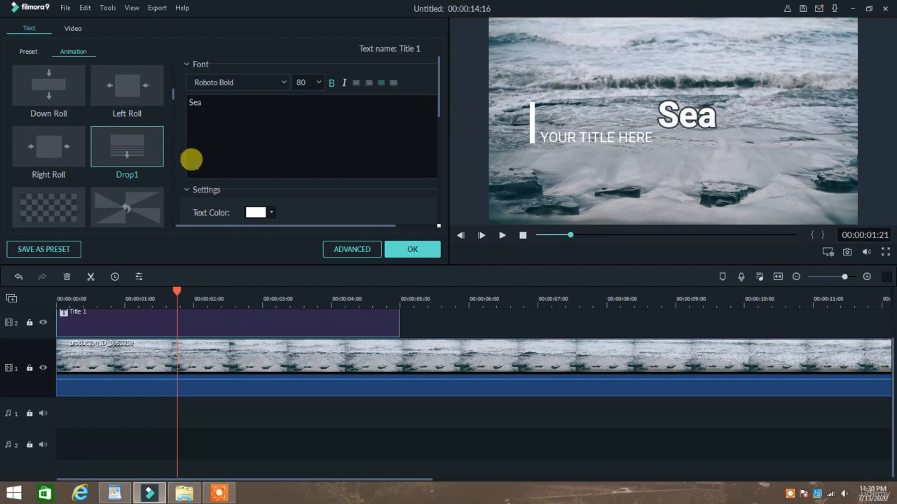
scroll(26, 140, "up", 5)
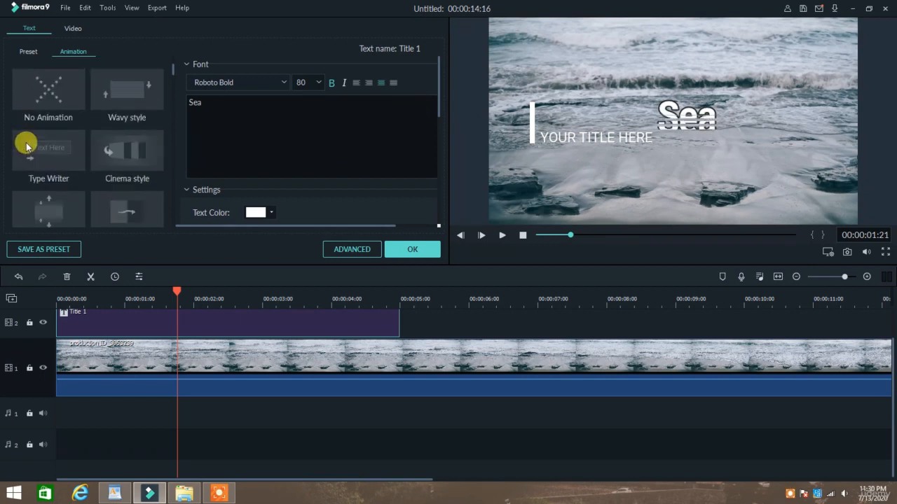
Scale the title clip to 46.90 % and lower its opacity to 25.17 %
left_click(32, 51)
left_click(73, 28)
left_click(15, 50)
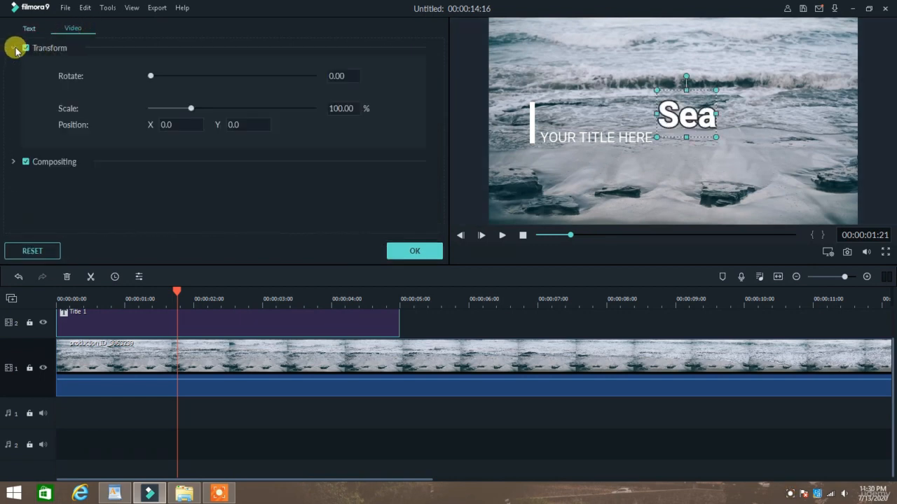
mouse_move(150, 75)
left_mouse_down()
mouse_move(337, 77)
mouse_move(137, 79)
left_mouse_up()
mouse_move(185, 116)
left_mouse_down()
mouse_move(246, 109)
mouse_move(161, 112)
mouse_move(170, 111)
left_mouse_up()
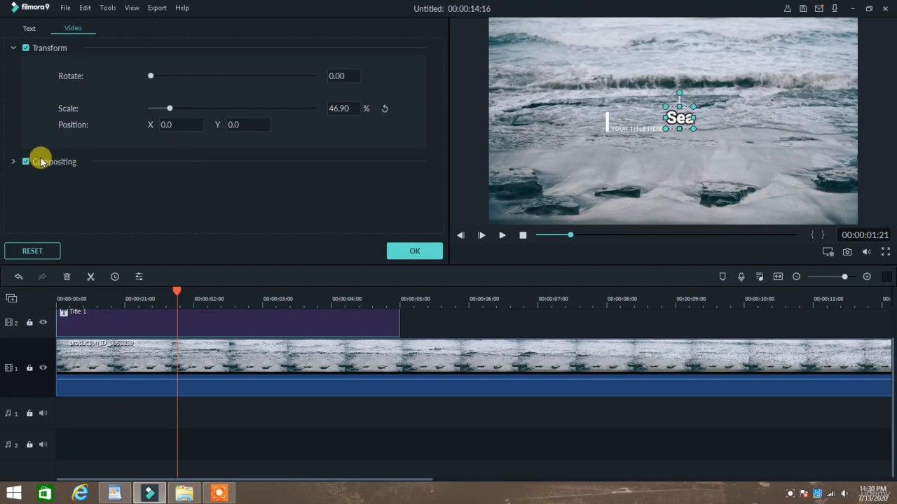
left_click(15, 162)
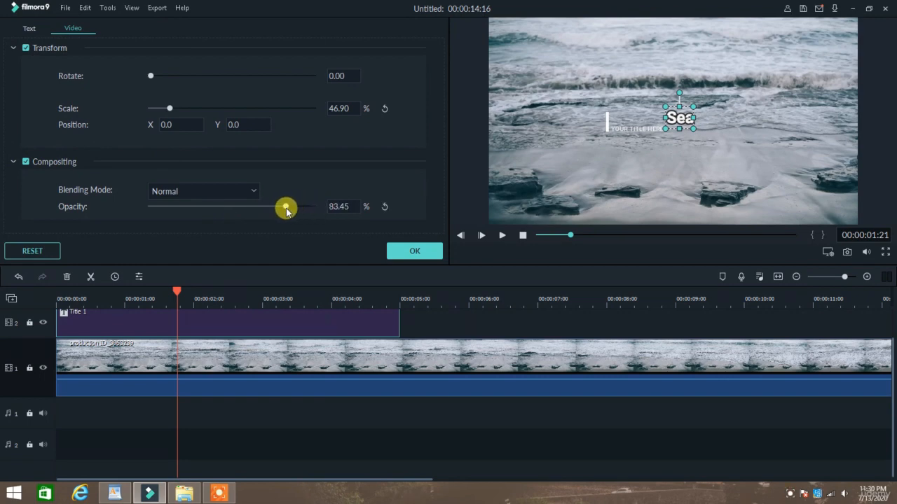
left_click_drag(277, 210, 192, 220)
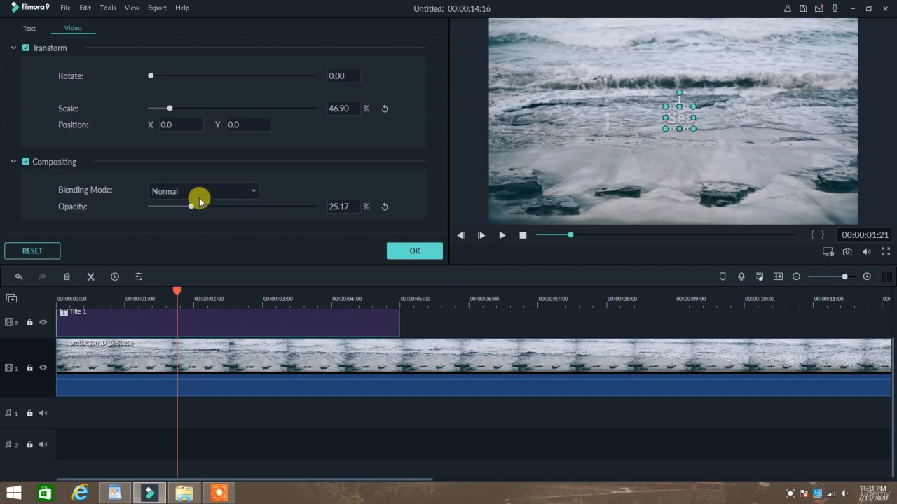
Try blending modes such as Multiply and Lighten on the title clip, and return it to Normal
left_click(190, 191)
left_click(176, 228)
left_click(200, 192)
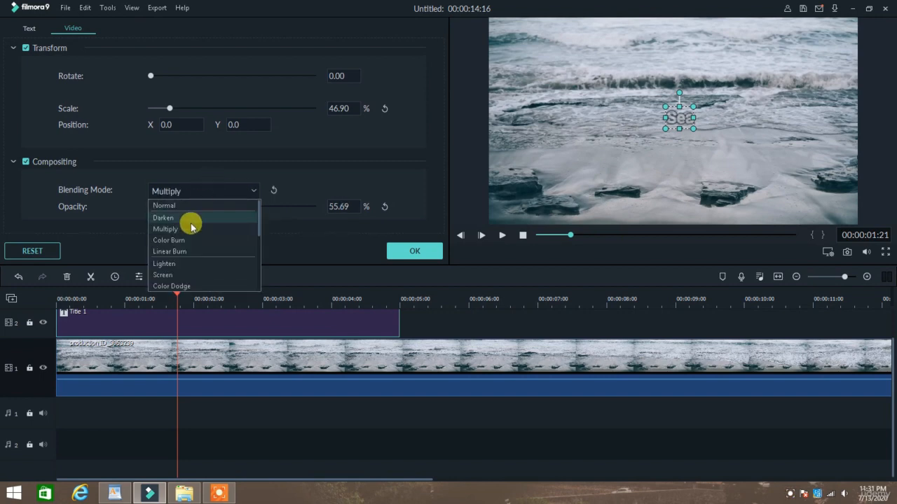
left_click(208, 241)
left_click(210, 193)
left_click(203, 229)
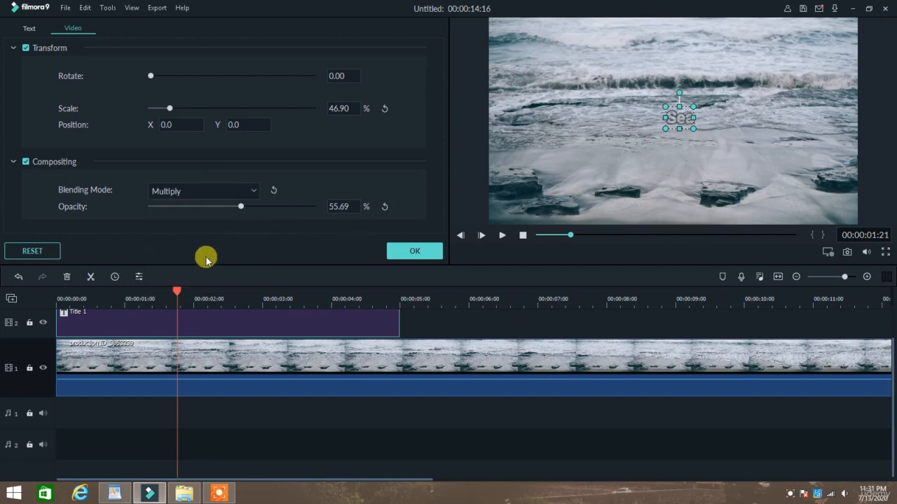
left_click(210, 189)
left_click(191, 261)
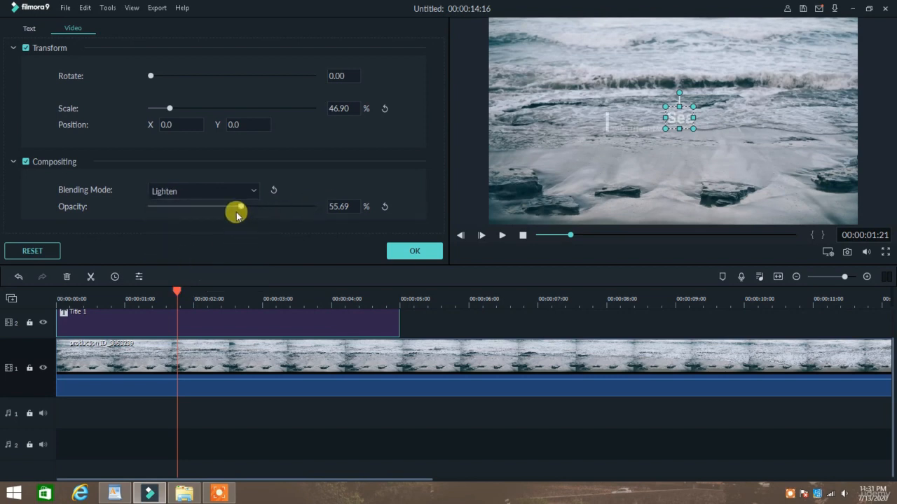
left_click(208, 194)
left_click(176, 204)
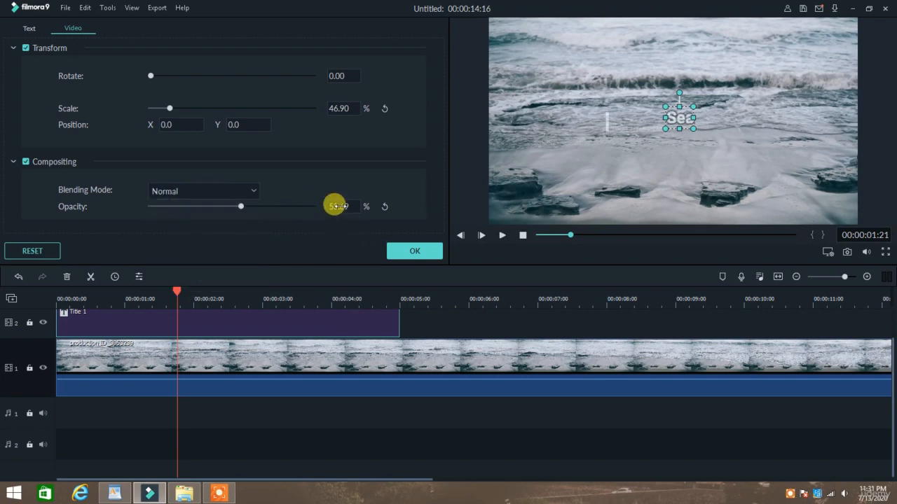
Keep the Normal blending mode and set the title clip's opacity to 59.31 %
left_click(245, 196)
left_click(175, 196)
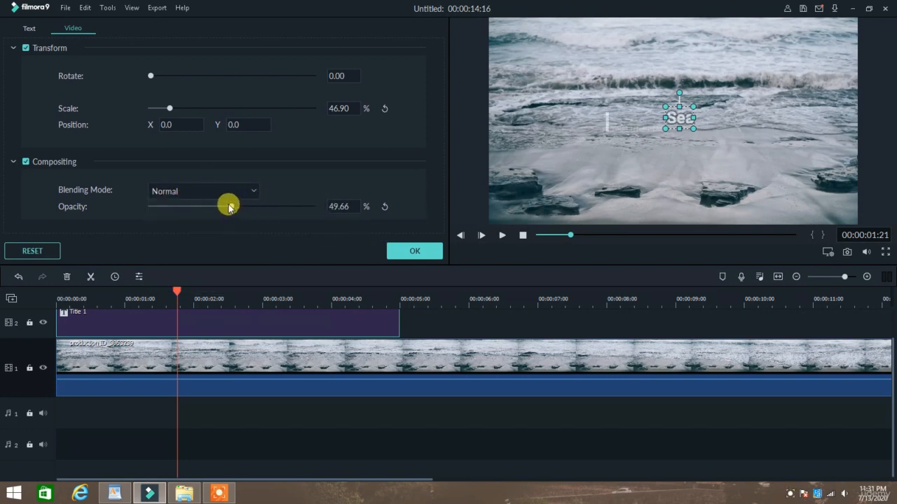
left_click_drag(229, 207, 244, 208)
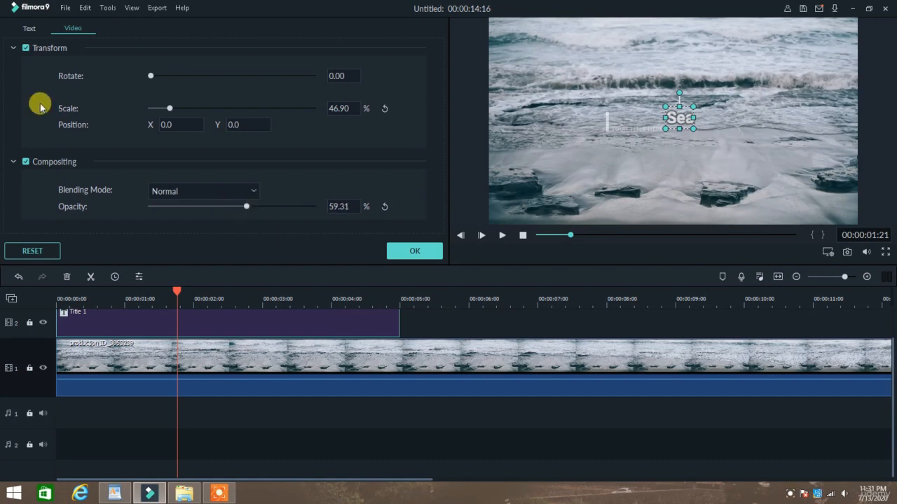
Look over the remaining text style presets and the "Sea" text's settings, transform and compositing options
left_click(27, 29)
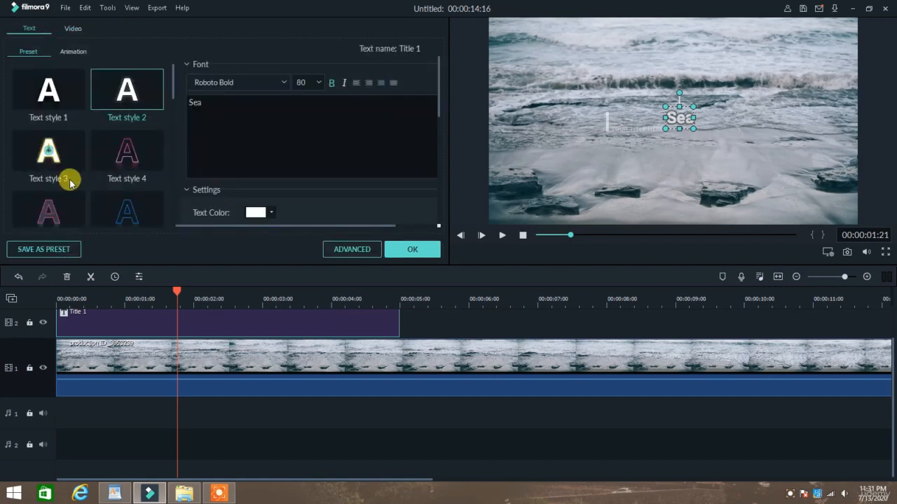
scroll(91, 190, "down", 5)
scroll(280, 208, "down", 2)
scroll(280, 208, "down", 3)
scroll(311, 196, "up", 2)
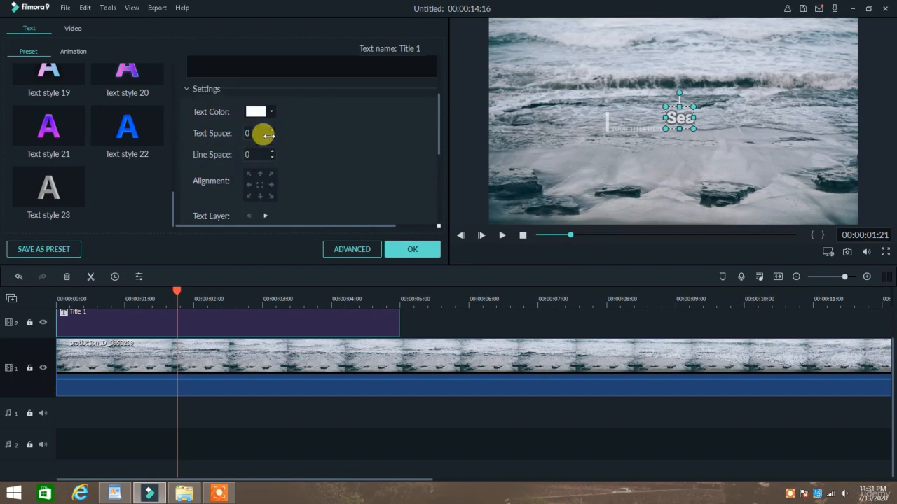
scroll(258, 182, "down", 4)
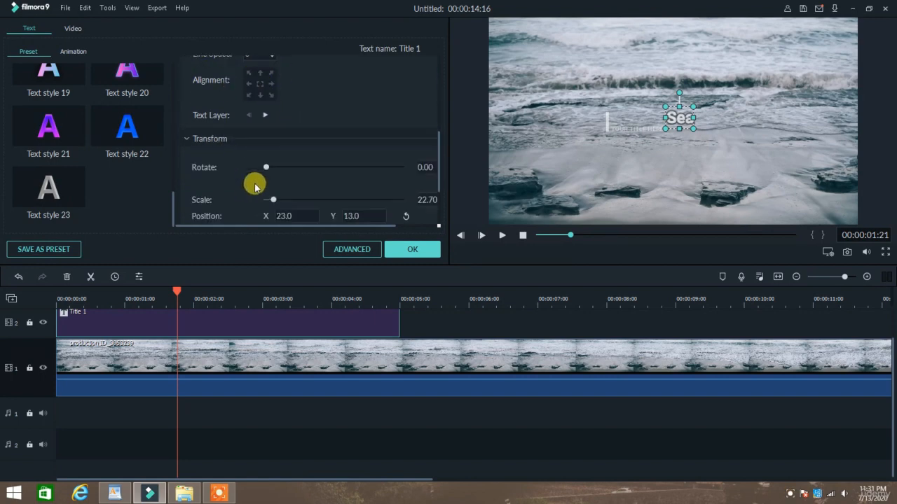
left_click_drag(292, 137, 250, 133)
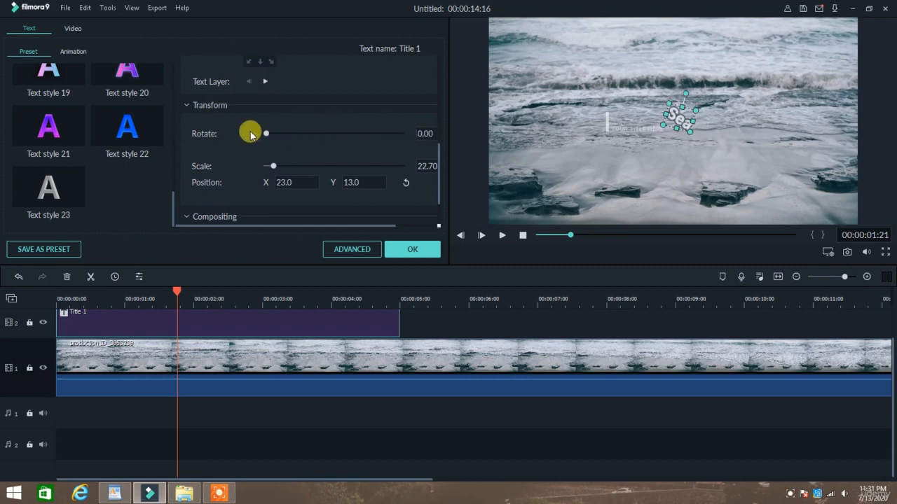
scroll(258, 172, "down", 2)
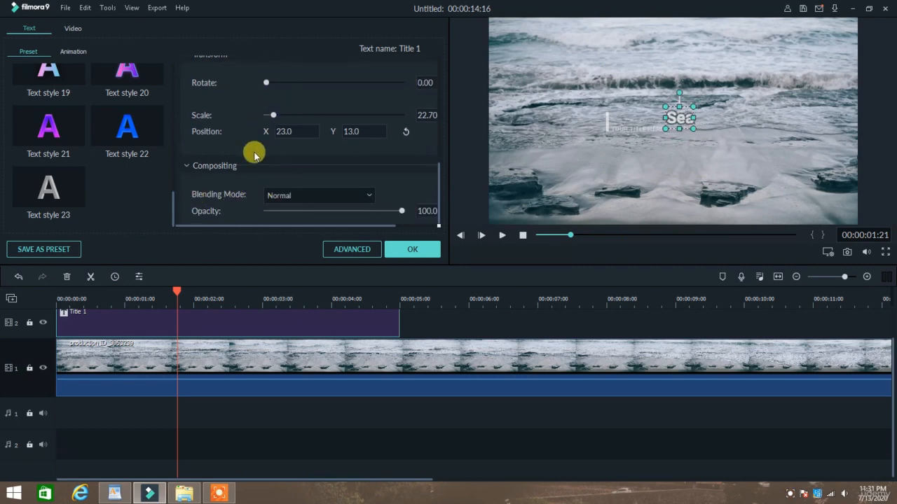
scroll(301, 179, "up", 2)
scroll(526, 159, "up", 3)
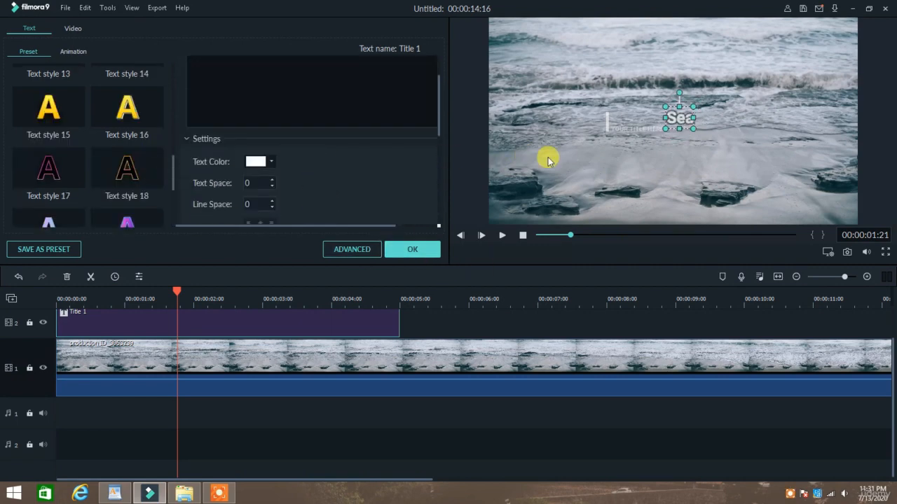
Delete the "YOUR TITLE HERE" placeholder text from the title in the preview
left_click(623, 127)
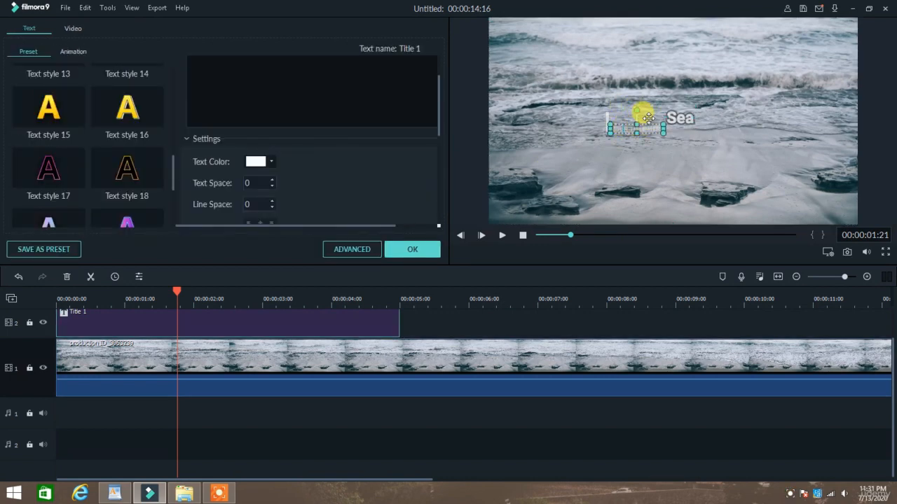
left_click(648, 118)
left_click(642, 131)
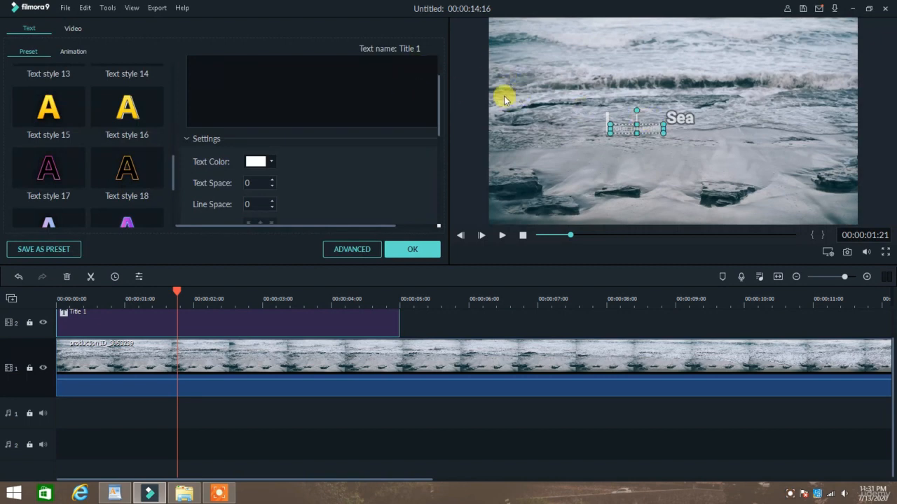
scroll(426, 86, "up", 2)
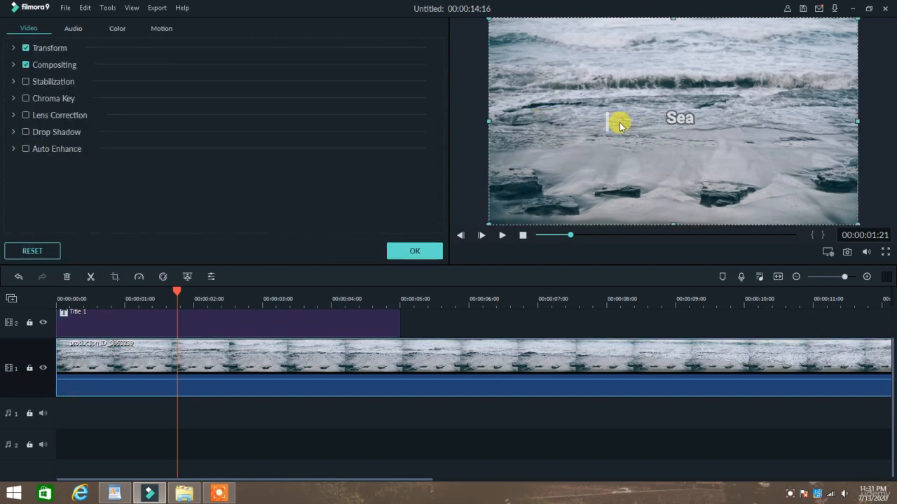
Shrink the title's vertical bar and move it near the lower-left corner of the video frame
left_click_drag(598, 126, 582, 135)
left_click(607, 124)
right_click(607, 121)
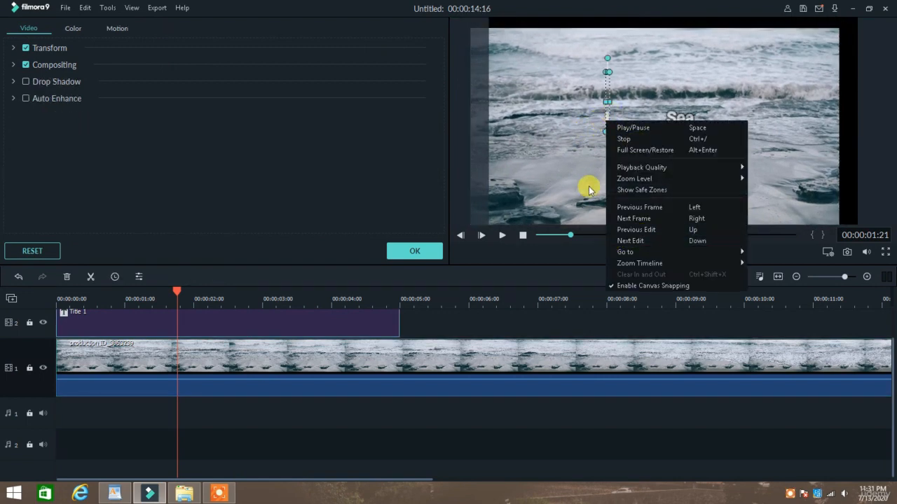
left_click(608, 116)
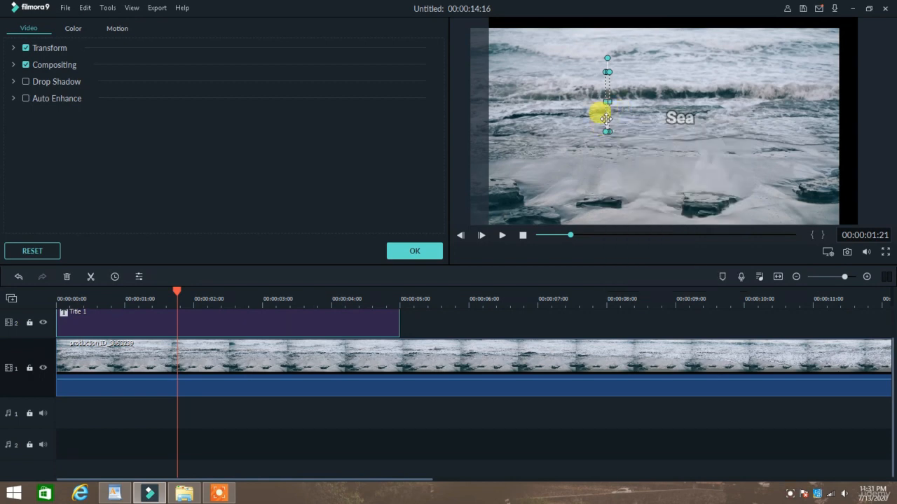
left_click_drag(607, 120, 537, 187)
left_click_drag(541, 128, 517, 188)
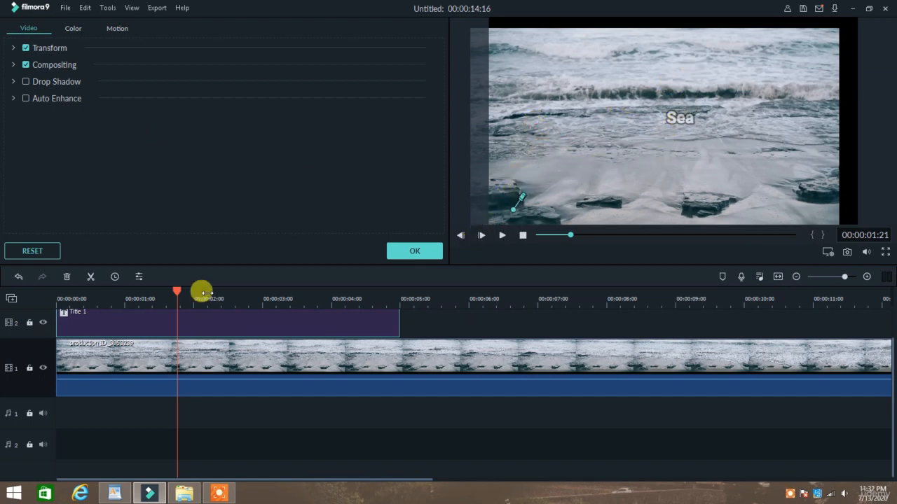
Move the "Sea" text to the lower-left corner of the video frame and confirm the title edits
double_click(685, 122)
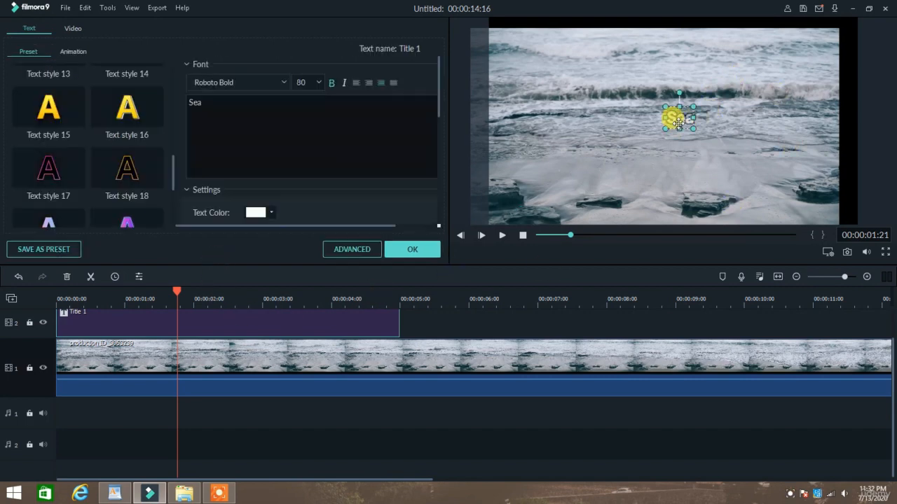
left_click_drag(674, 125, 512, 217)
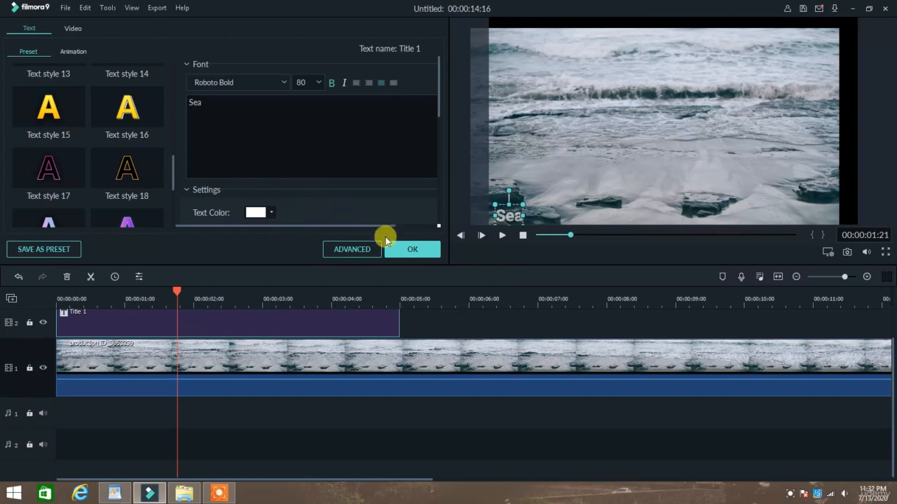
left_click(413, 247)
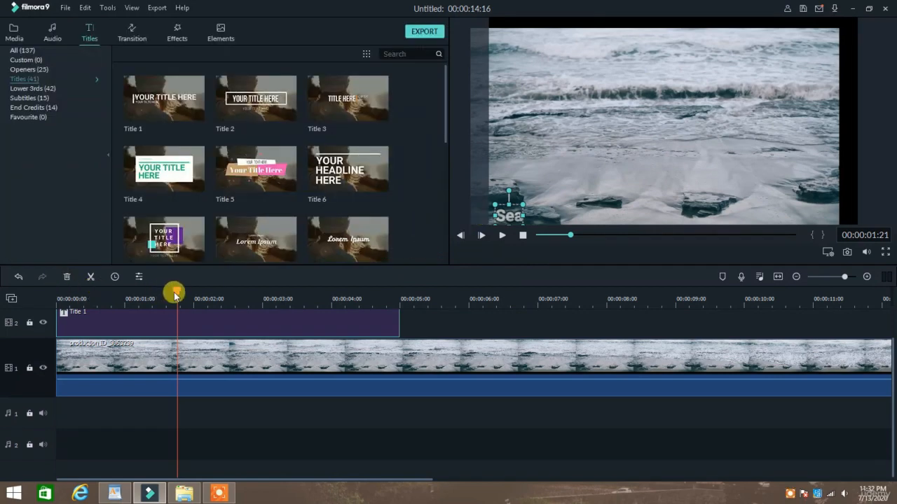
Play the project from the beginning past the end of the title, and rewind it for a full-screen preview
left_click(55, 298)
key("space")
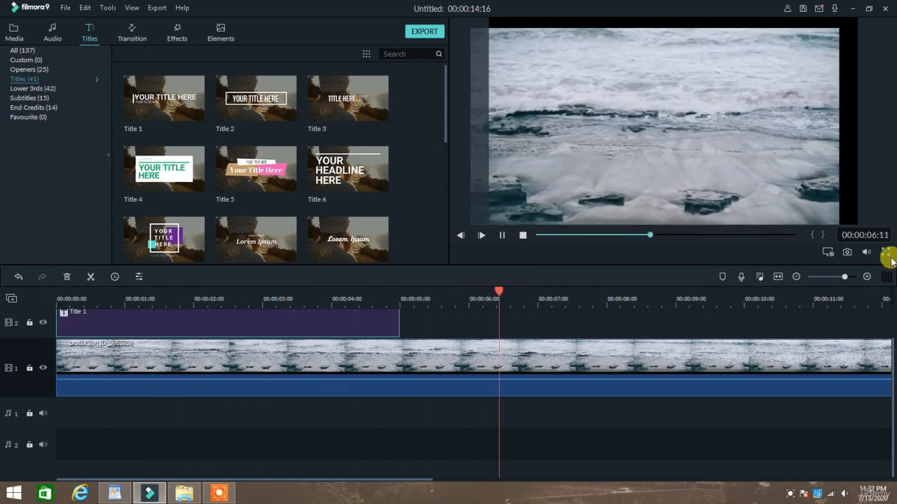
left_click(551, 300)
left_click_drag(545, 294, 10, 296)
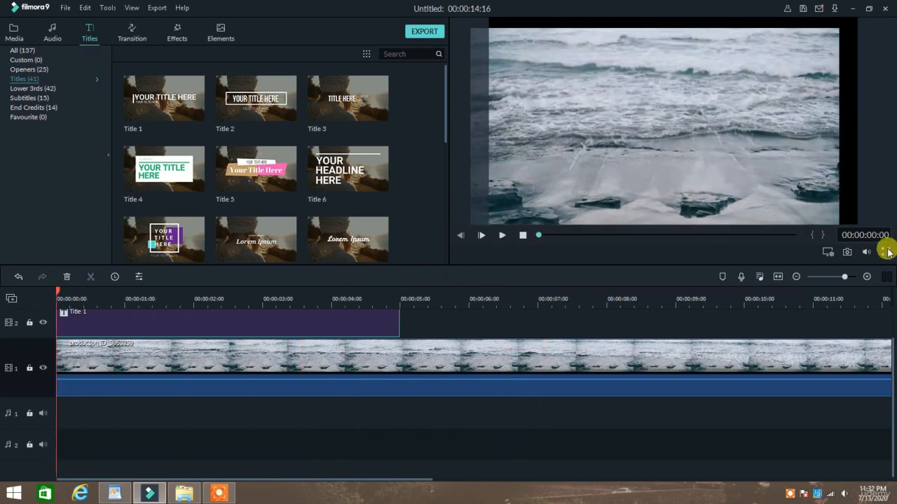
left_click(886, 252)
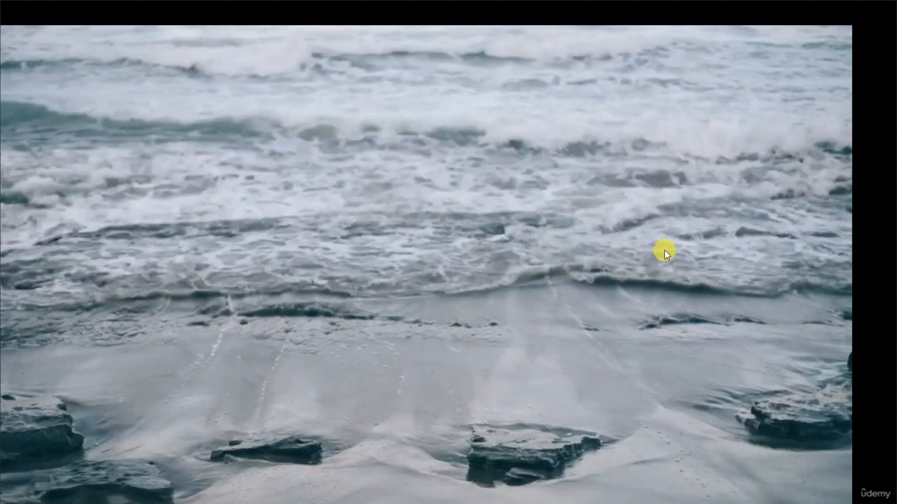